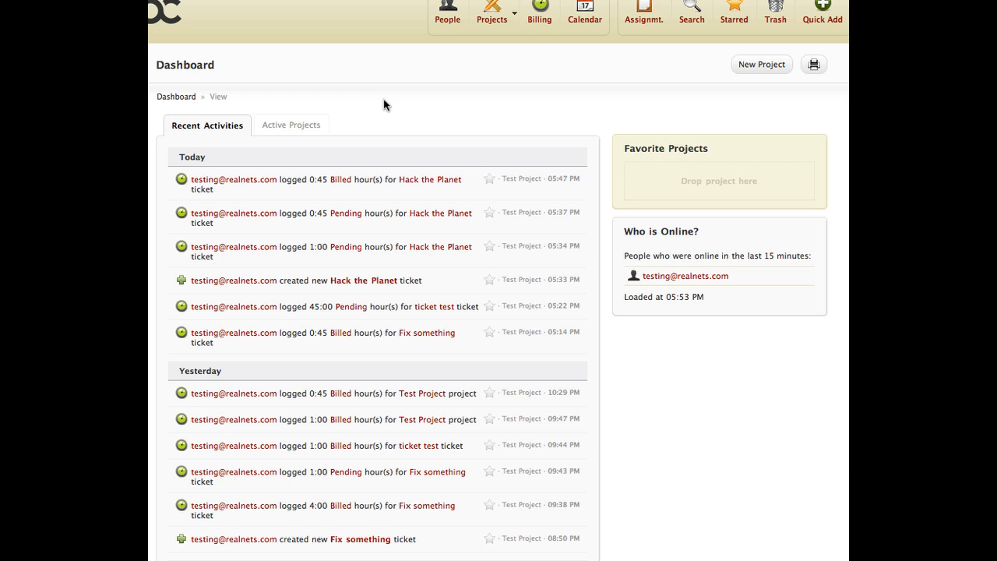
Open Test Project from the project list and examine its Project Budget summary.
click(512, 18)
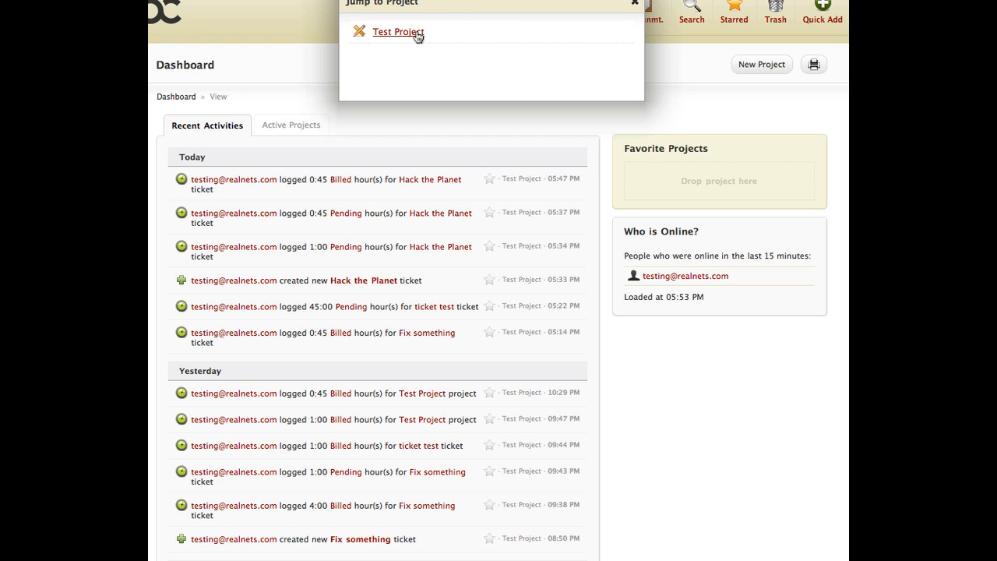
click(418, 35)
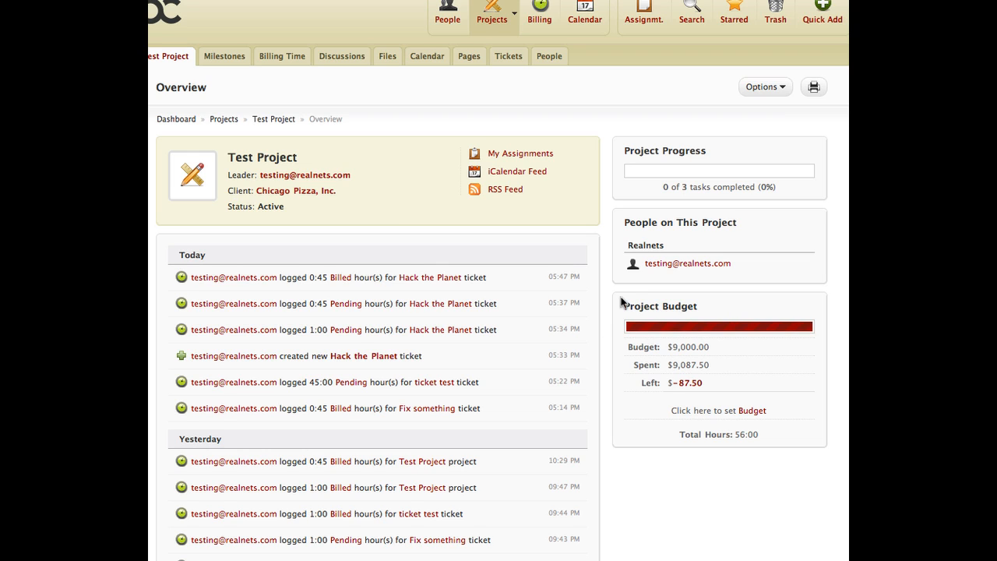
drag(617, 292, 827, 402)
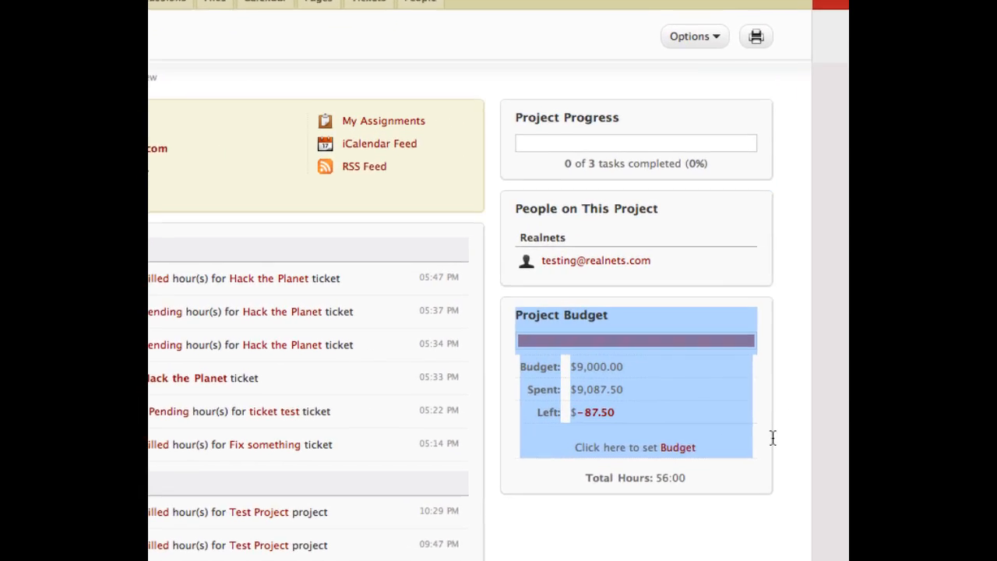
click(771, 440)
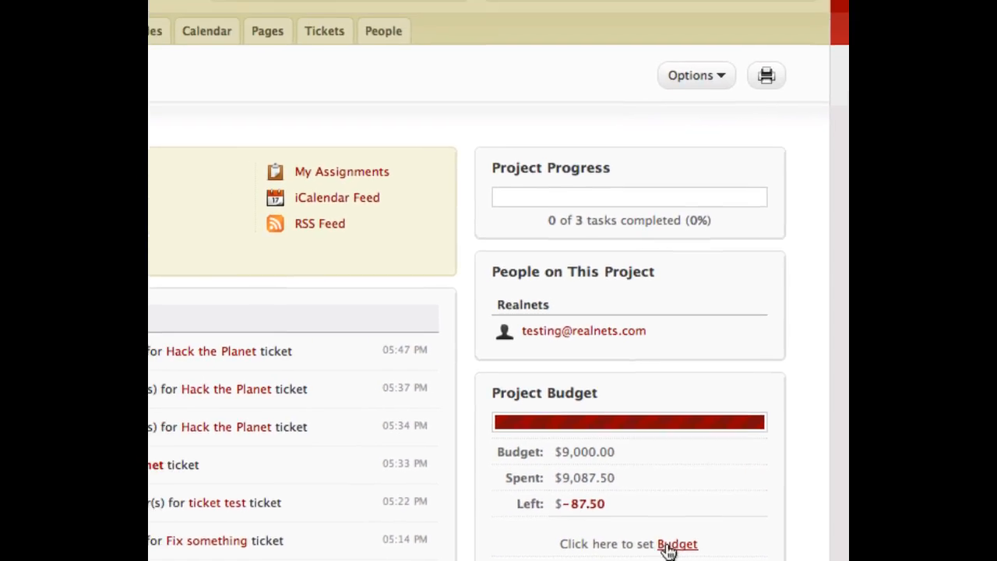
Open the budget setting of Test Project and submit it with 9000 dollars.
click(670, 545)
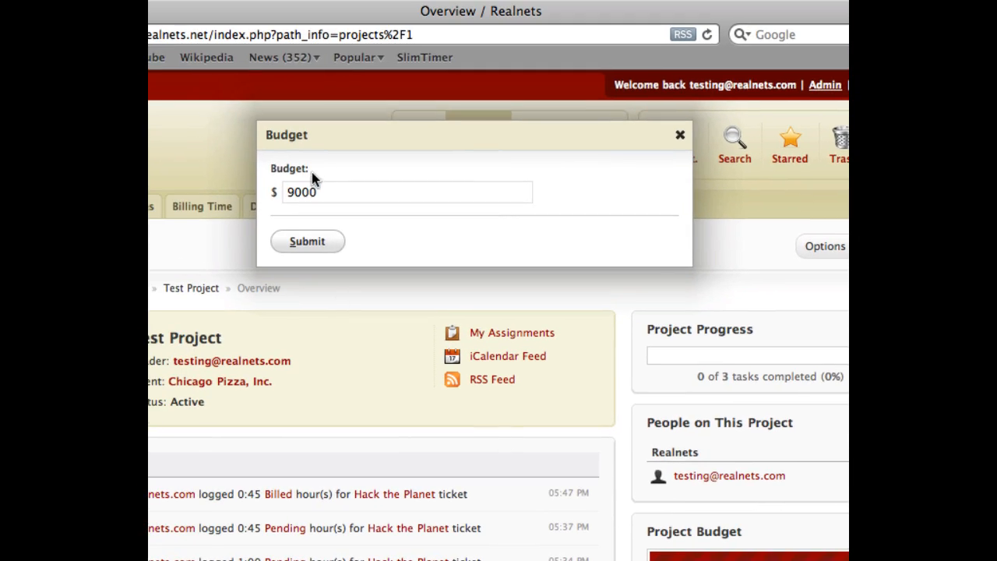
click(332, 193)
click(325, 240)
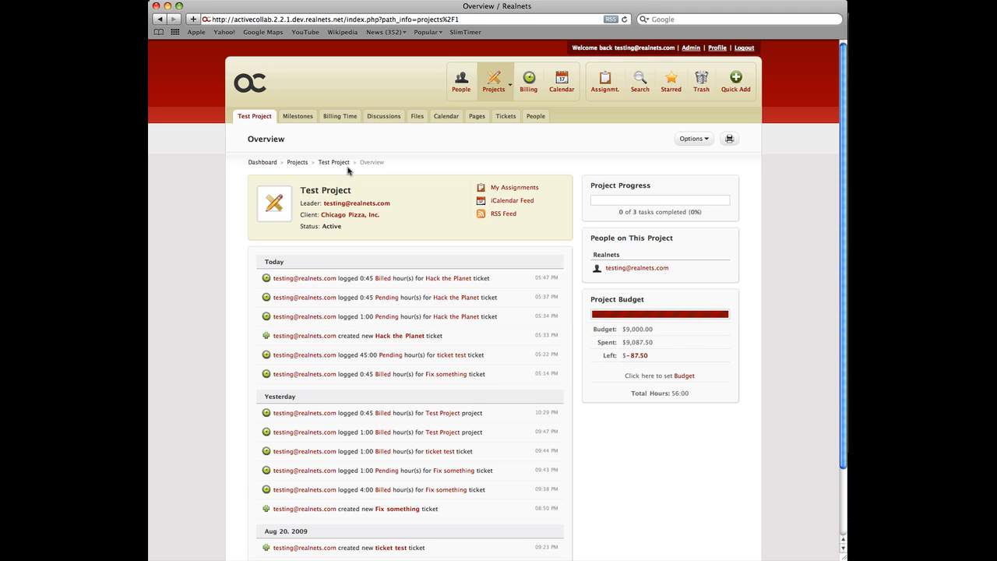
Open the project's Hack the Planet ticket and start a new billing time entry for it.
click(505, 117)
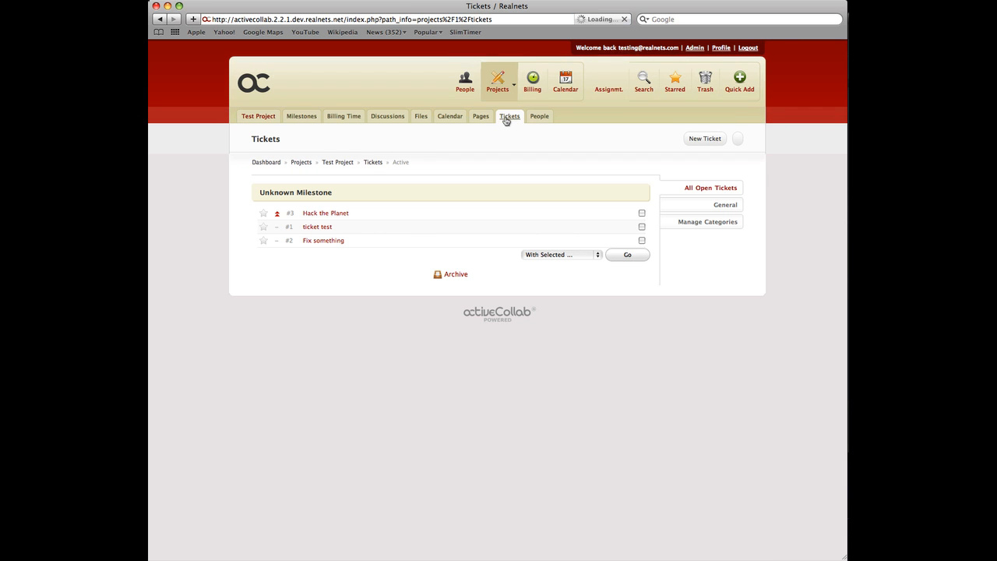
click(319, 214)
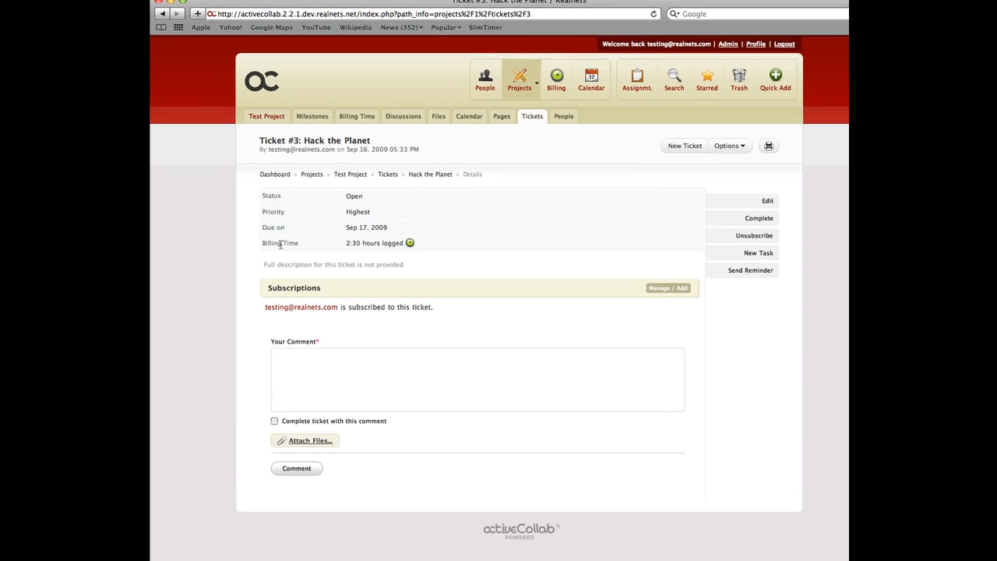
drag(280, 244, 400, 250)
click(412, 243)
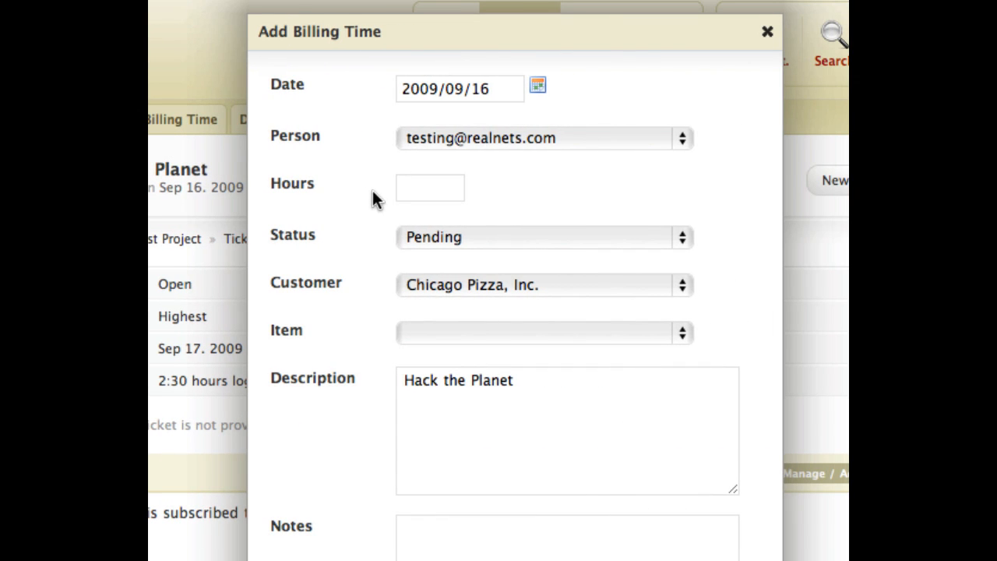
Enter :45 hours for the billing time entry and leave its status at Pending.
click(428, 192)
text(:)
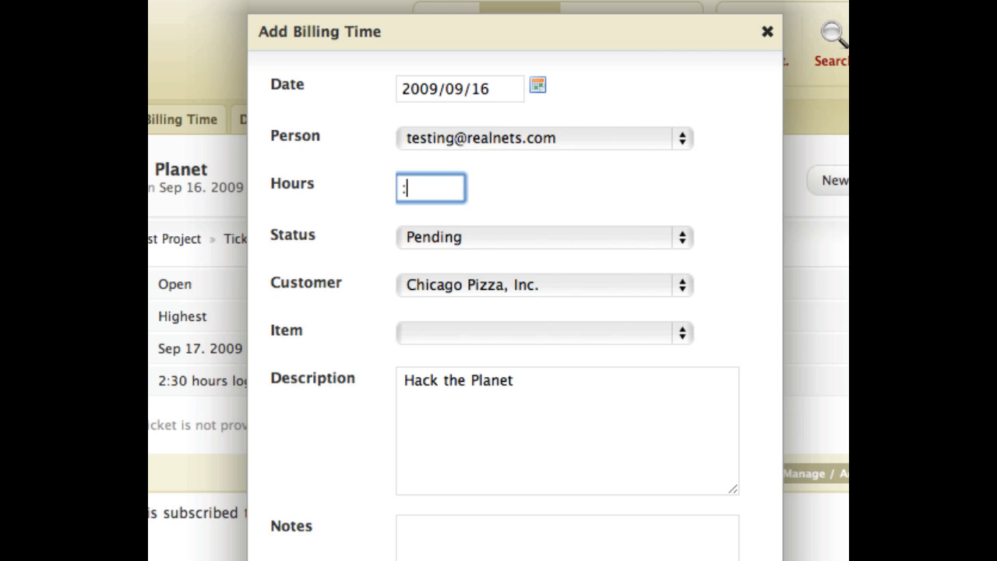
text(45)
click(683, 237)
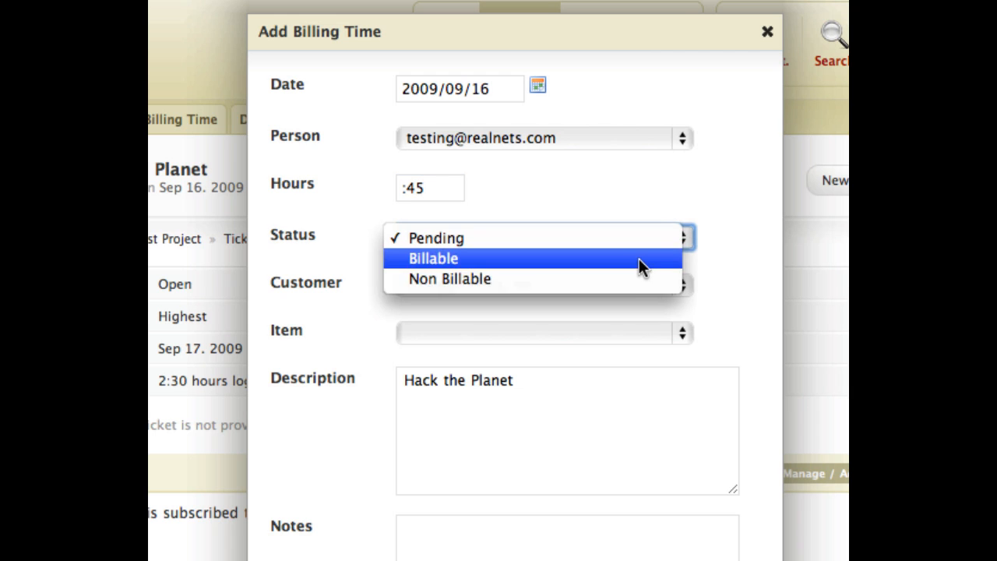
click(711, 199)
click(547, 237)
click(519, 315)
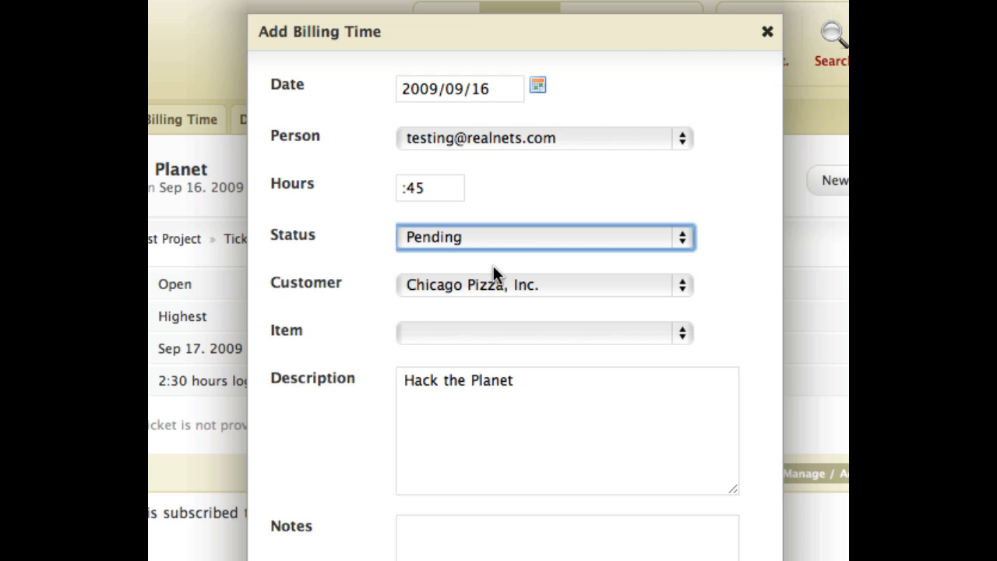
Keep Chicago Pizza, Inc. as the customer and set the billed item to labor:Onsitelabor ($150.00).
click(493, 281)
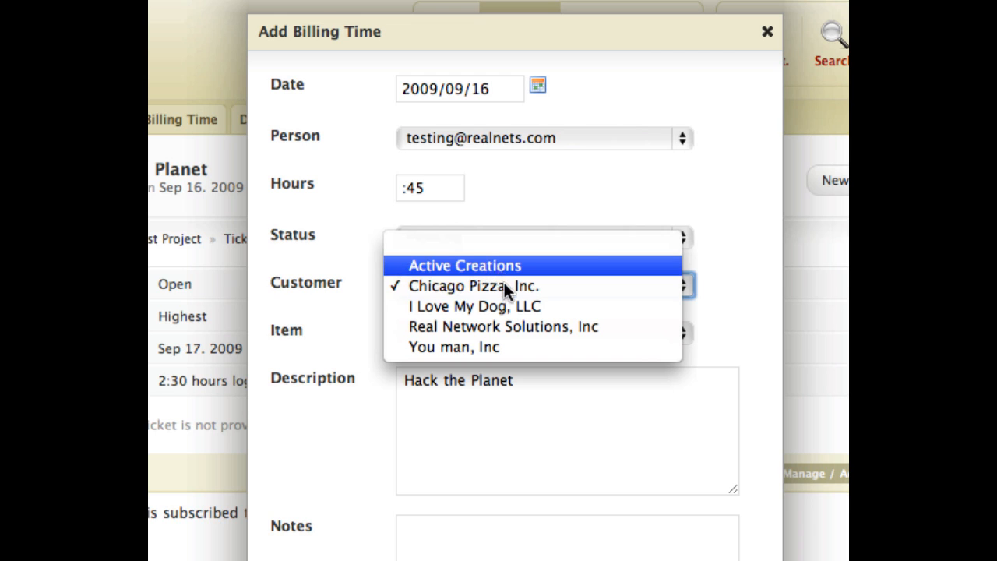
click(512, 289)
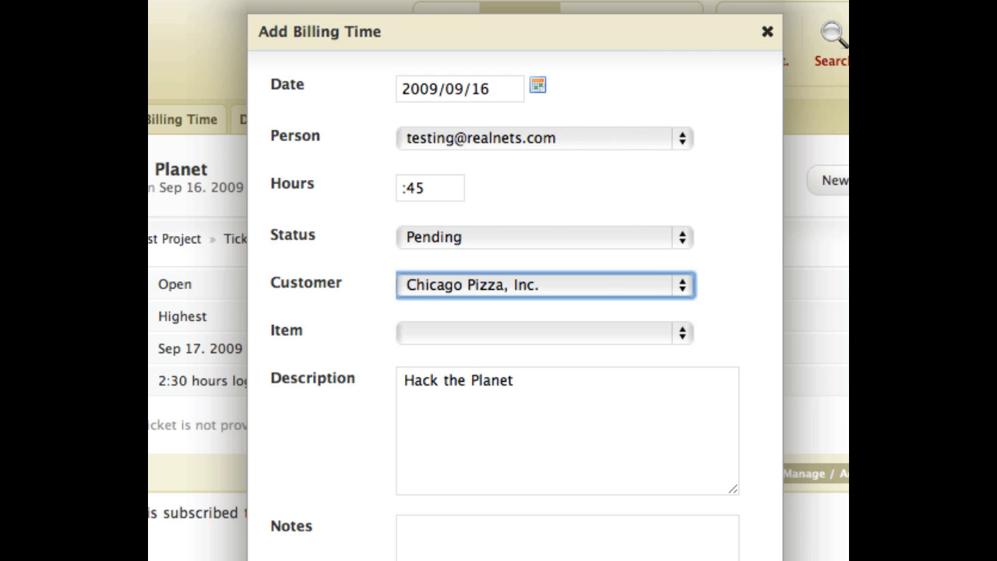
click(544, 286)
click(545, 286)
click(522, 327)
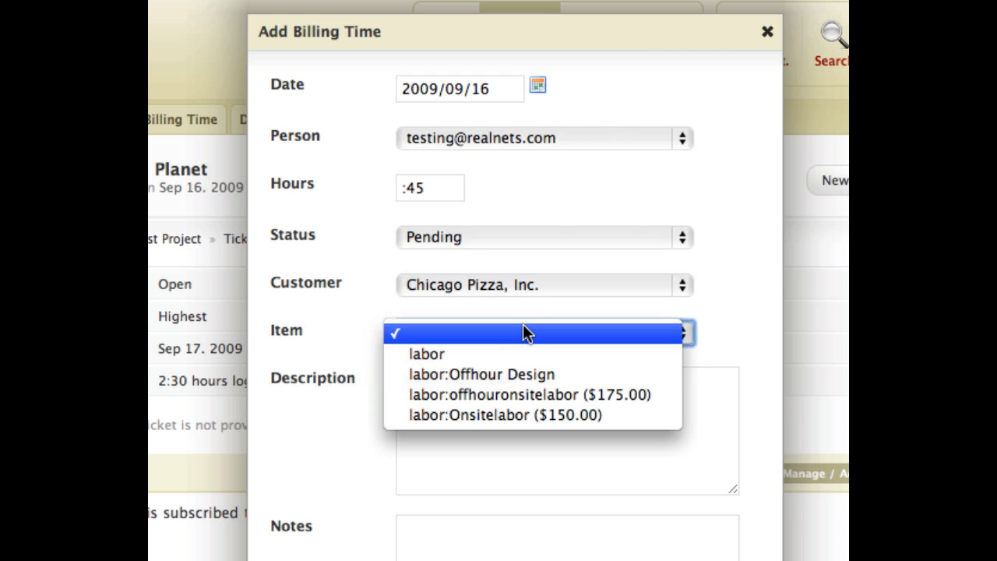
click(556, 413)
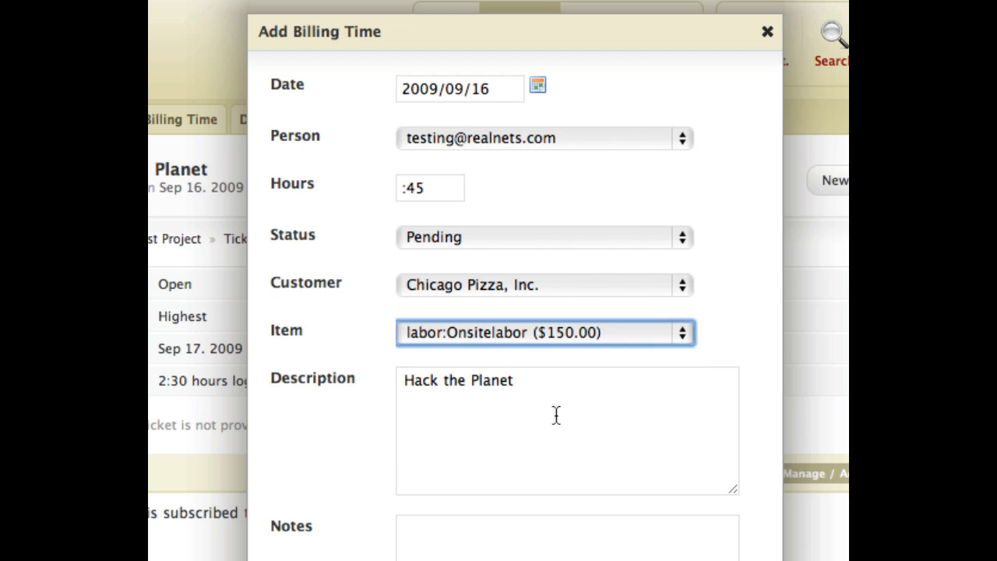
Append "add" to the Hack the Planet description, leave the notes empty and add the billing time.
click(555, 415)
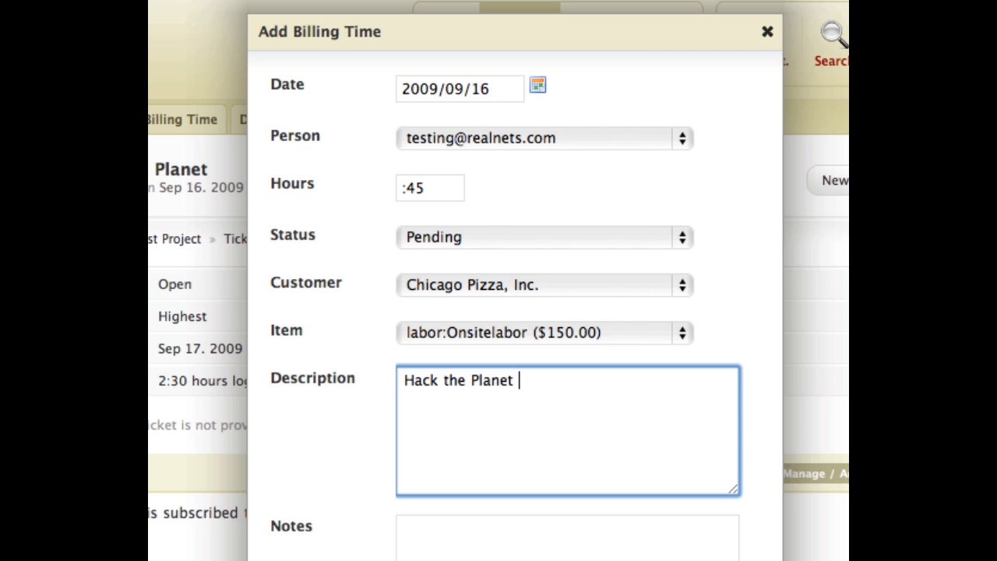
text(add)
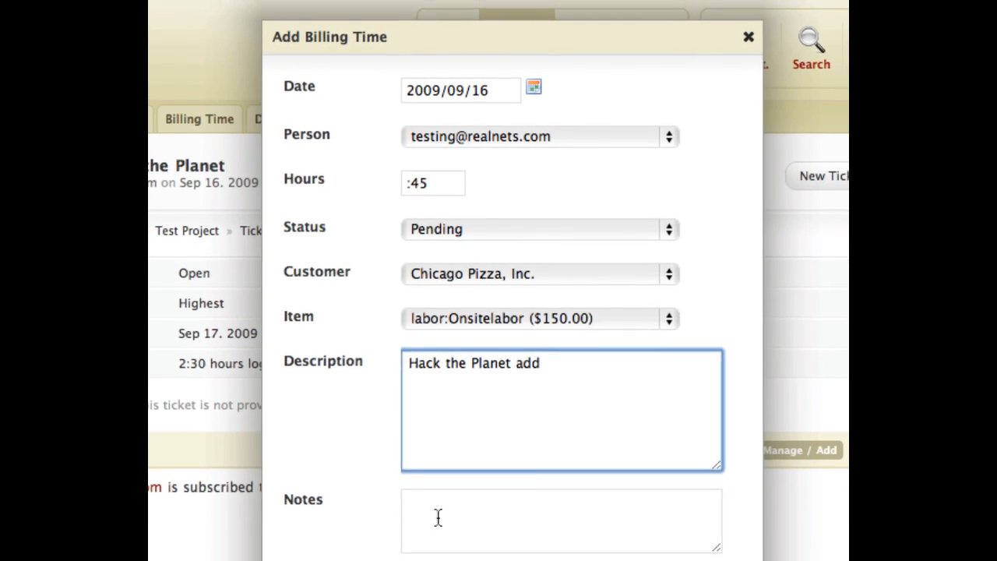
click(437, 517)
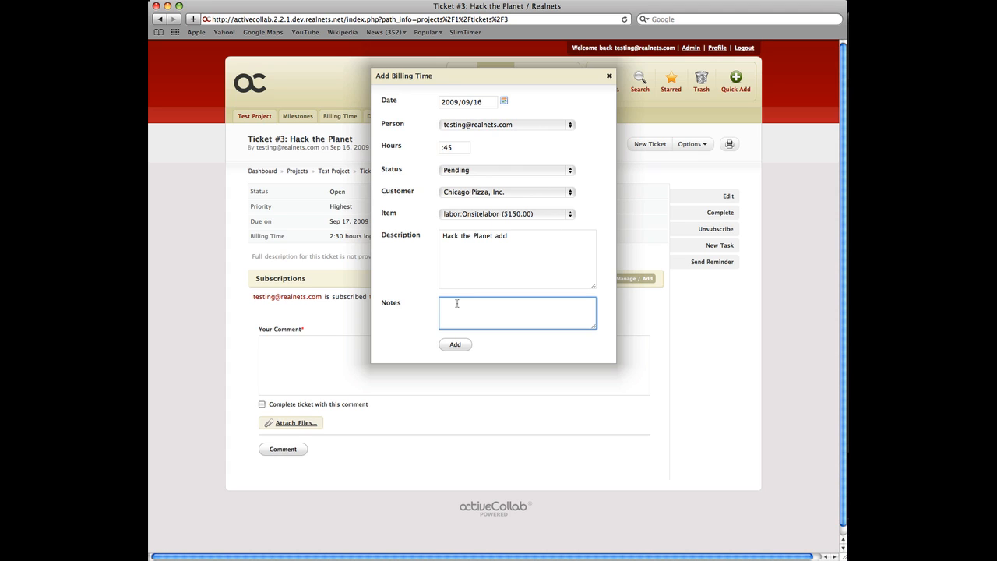
click(459, 346)
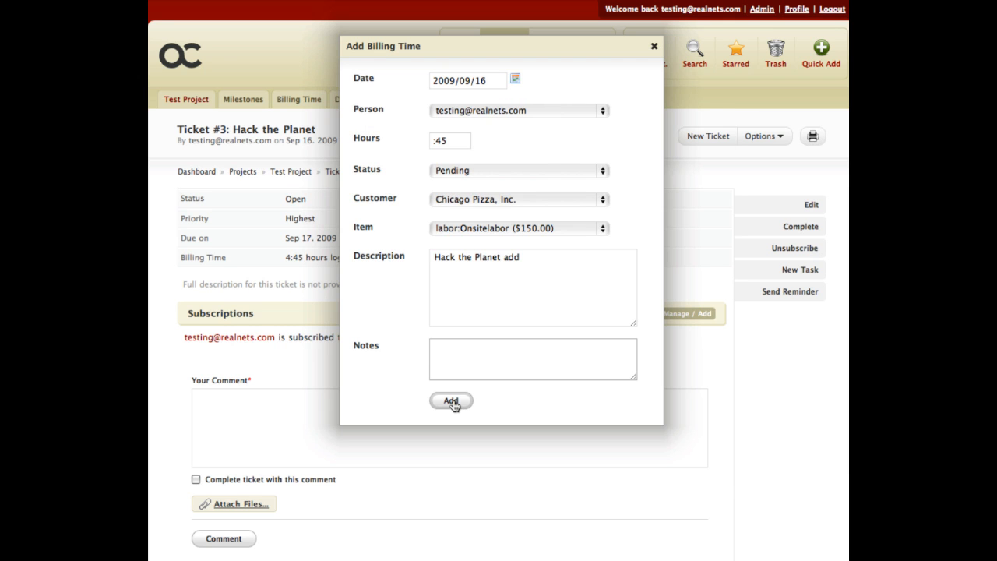
click(453, 402)
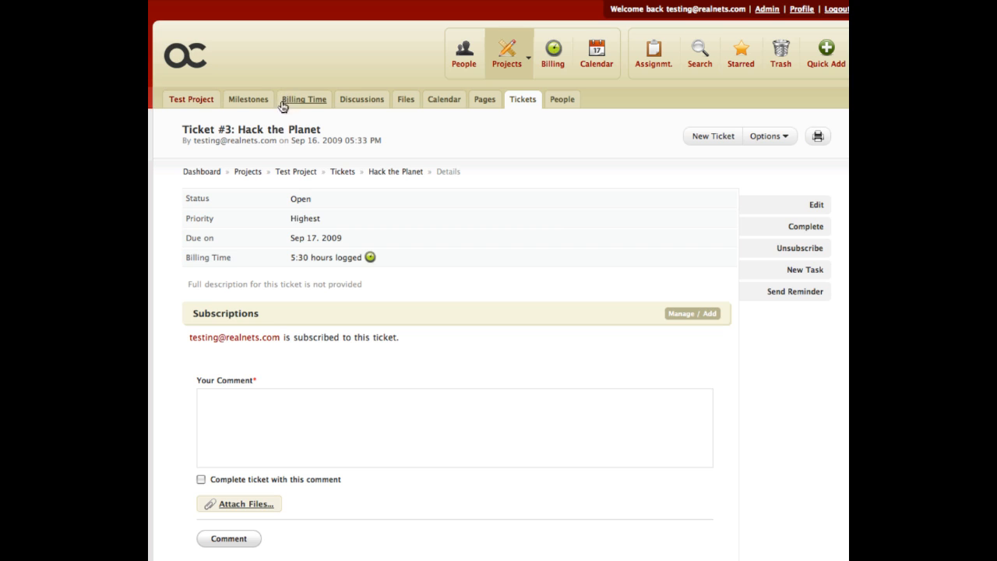
Review the project's billing time records and view the newest record's edit form without changing it.
click(313, 105)
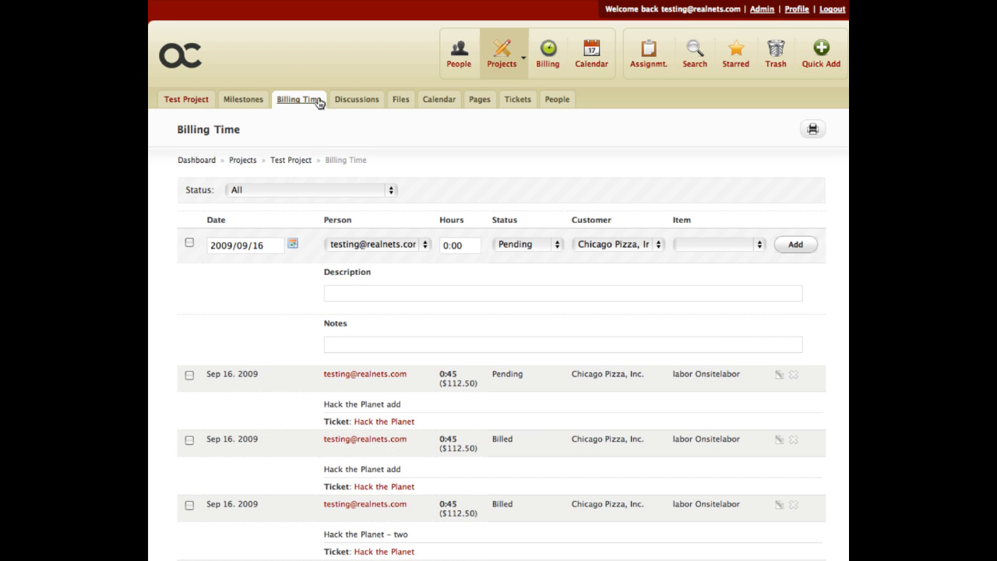
scroll(522, 200, down, 1)
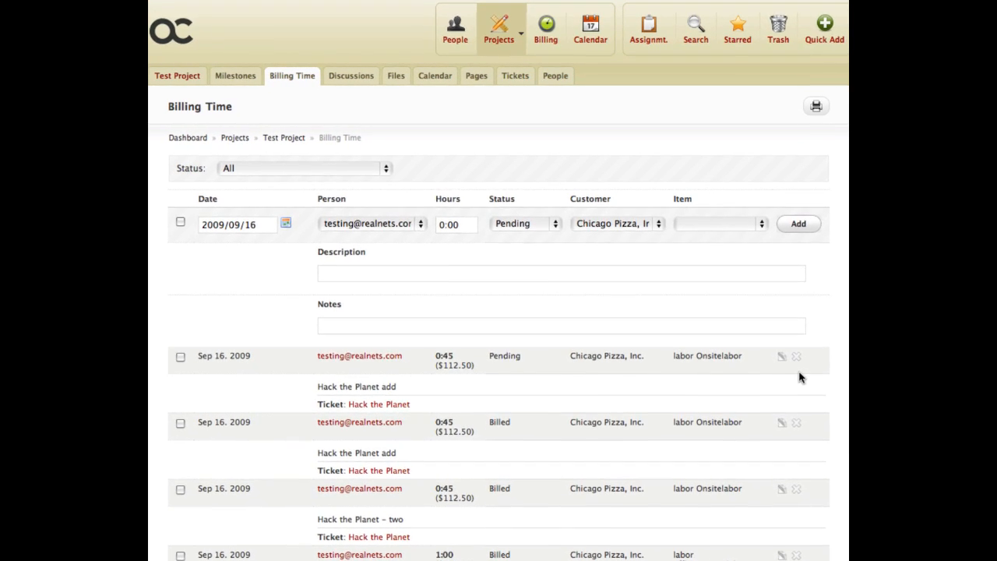
drag(472, 373, 431, 373)
click(611, 376)
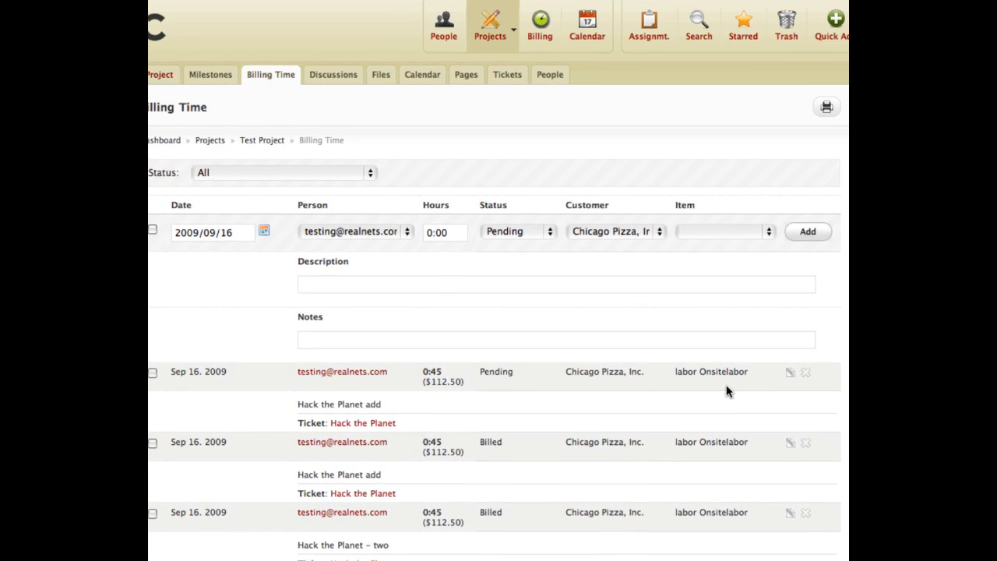
click(790, 379)
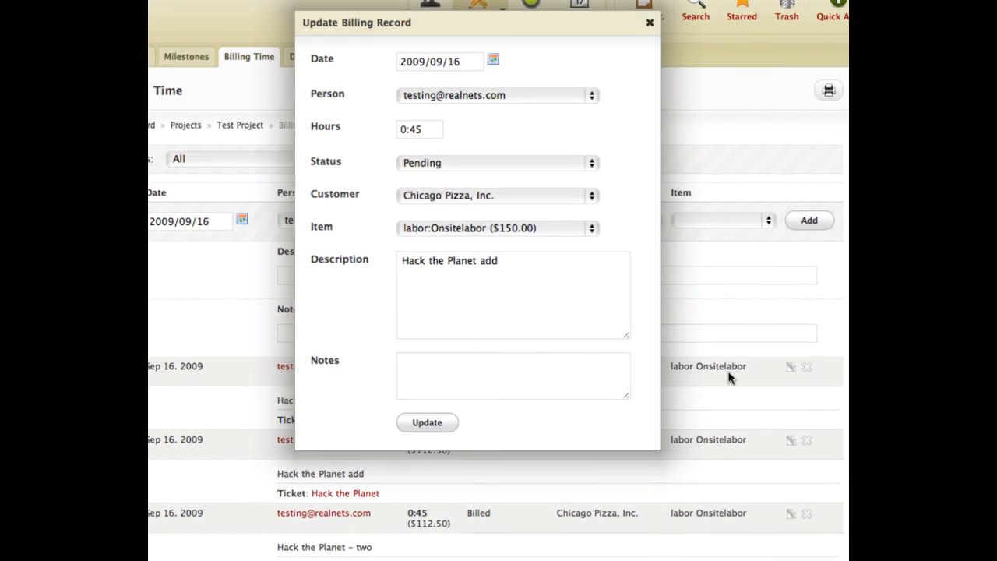
click(646, 13)
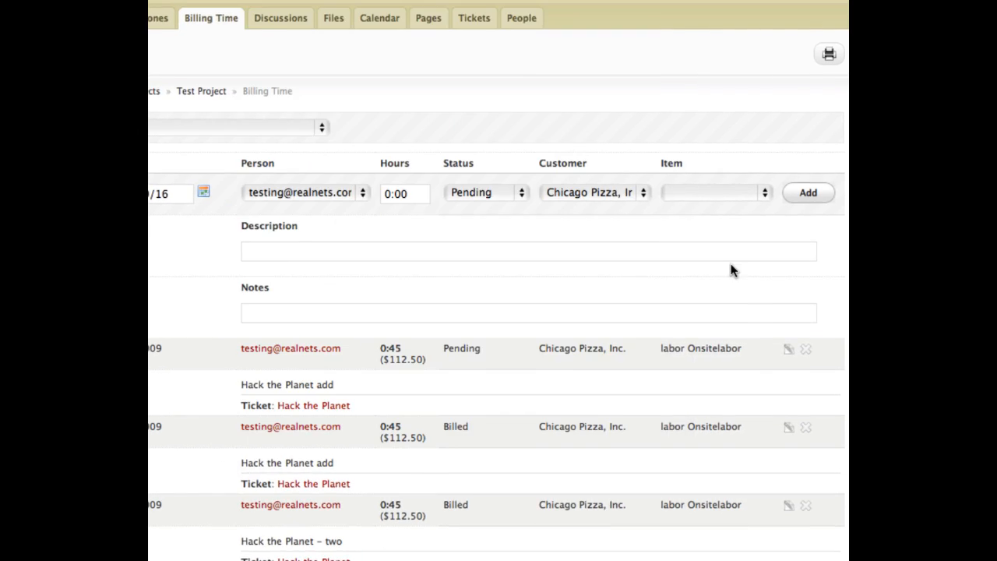
scroll(758, 329, down, 8)
scroll(758, 329, down, 3)
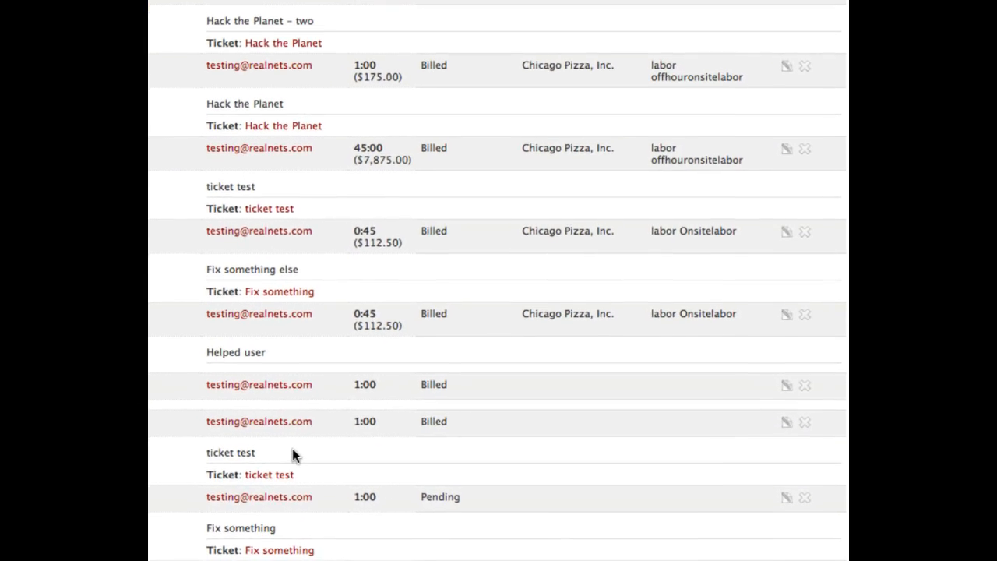
scroll(537, 363, up, 10)
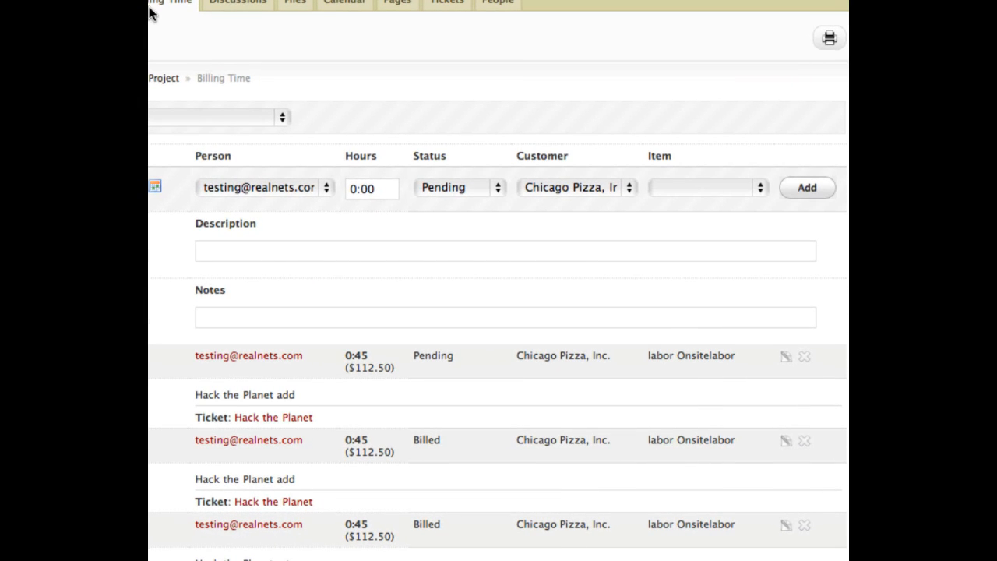
Filter the project's billing time records to the Pending status.
click(289, 243)
click(360, 188)
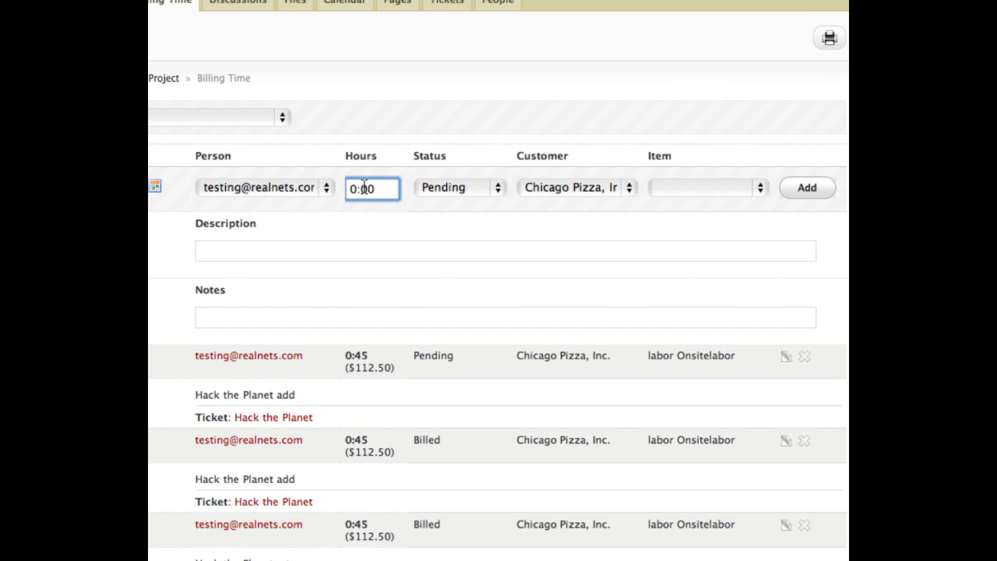
click(179, 116)
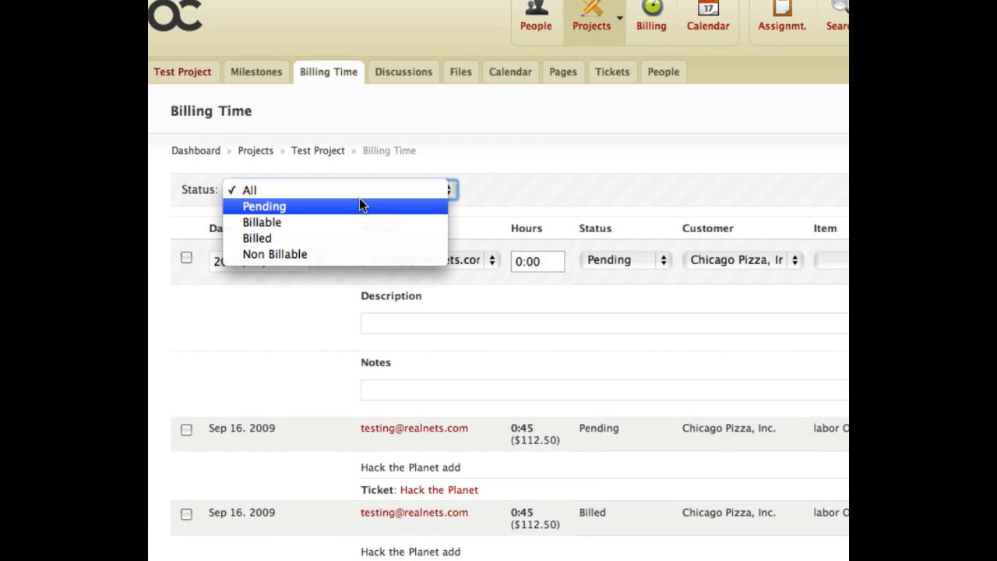
click(359, 204)
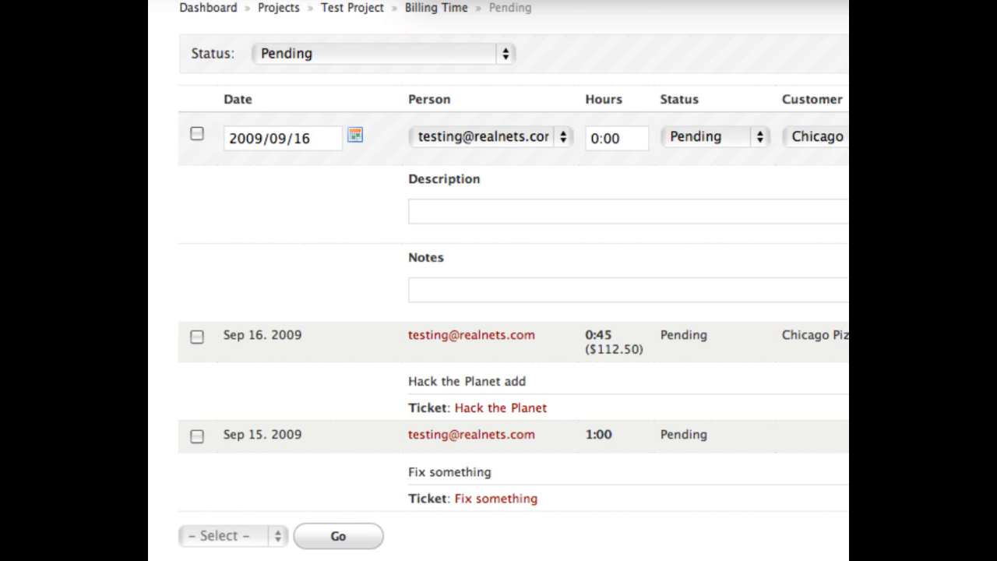
Change the status of the pending "Hack the Planet add" billing record to Billable and update it.
click(784, 377)
click(641, 30)
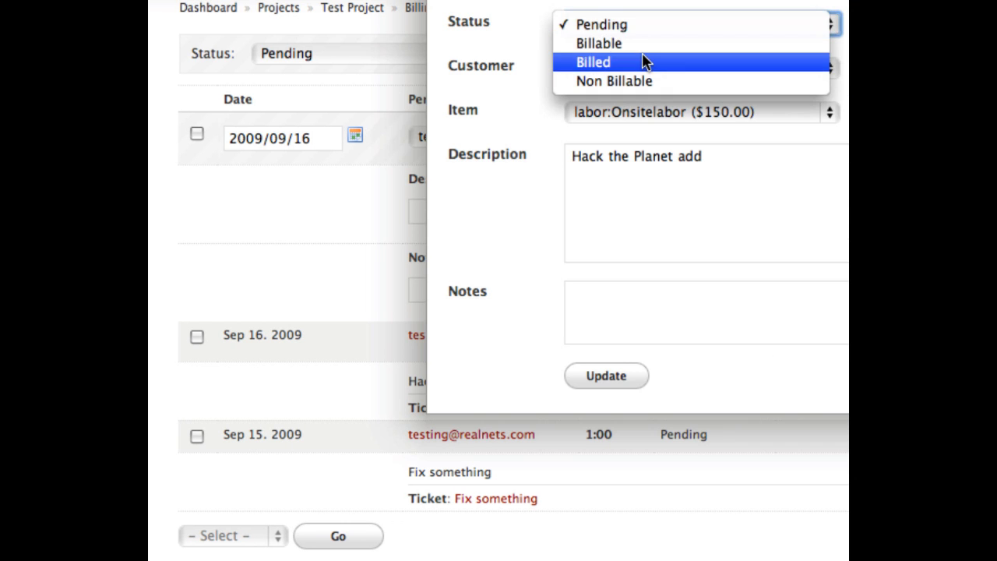
click(641, 44)
click(606, 375)
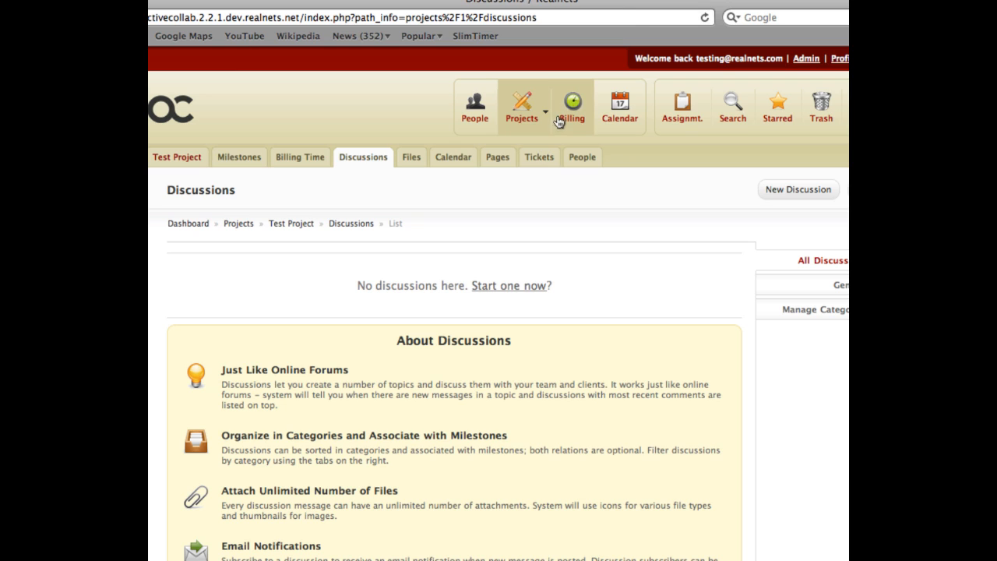
Open the overall Billing page and filter its records to the Pending status.
click(566, 118)
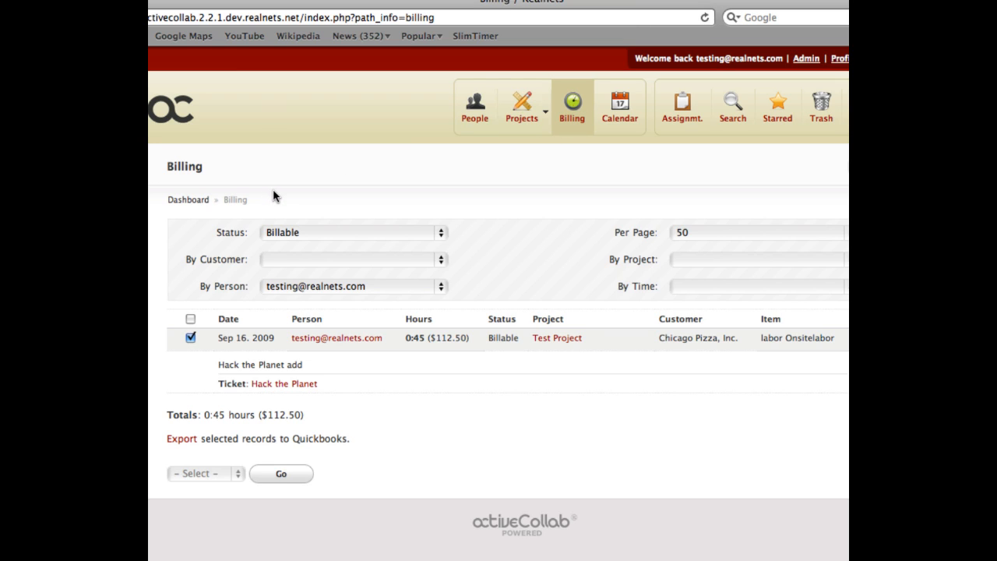
click(374, 234)
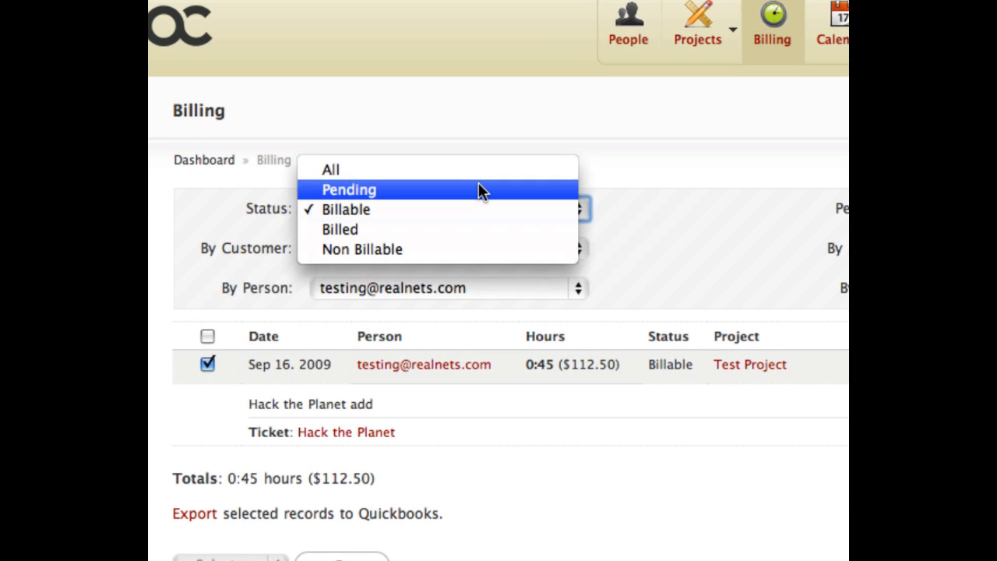
click(478, 191)
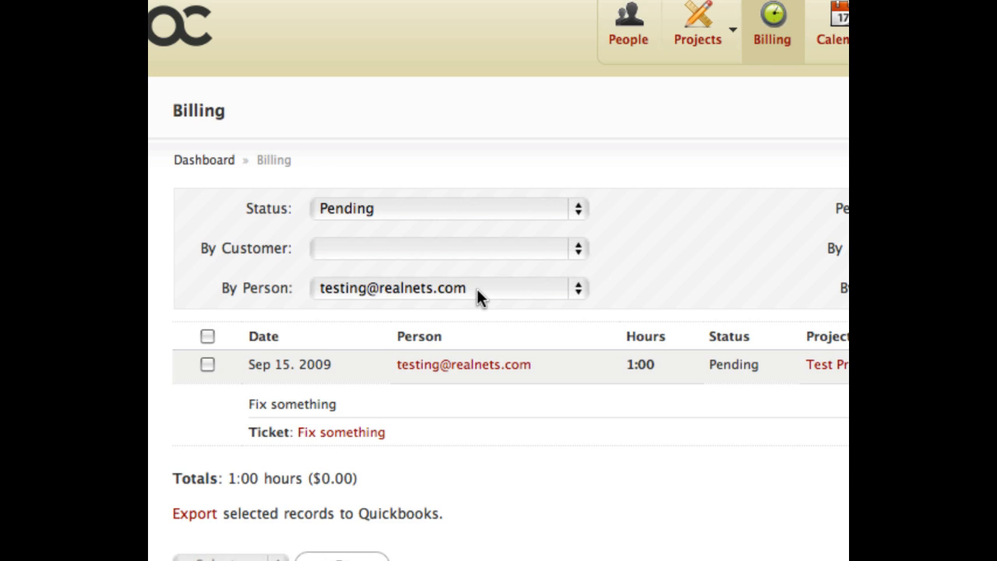
View the customer and status filter choices without changing them, and clear the person filter on the billing records.
click(468, 250)
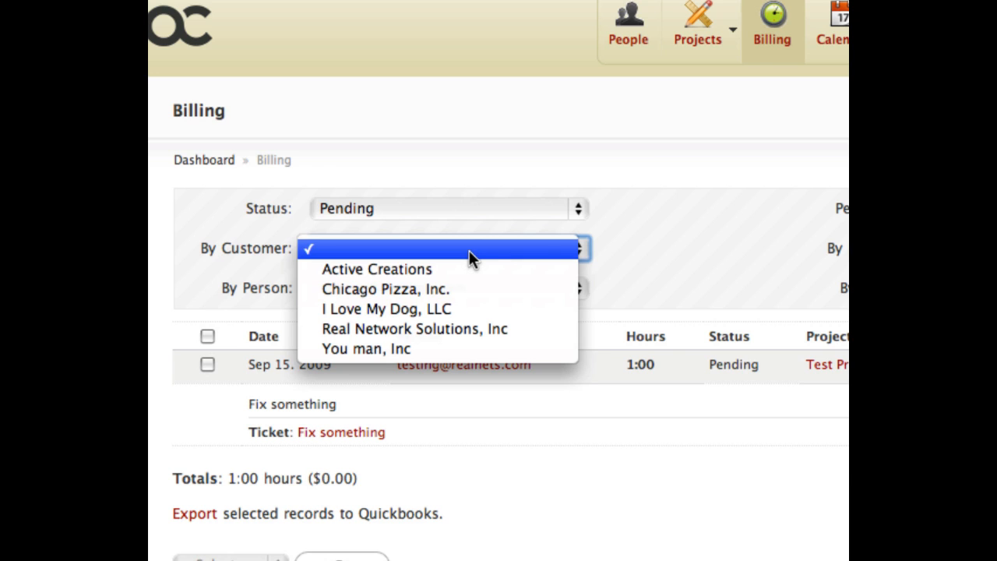
click(535, 290)
click(514, 204)
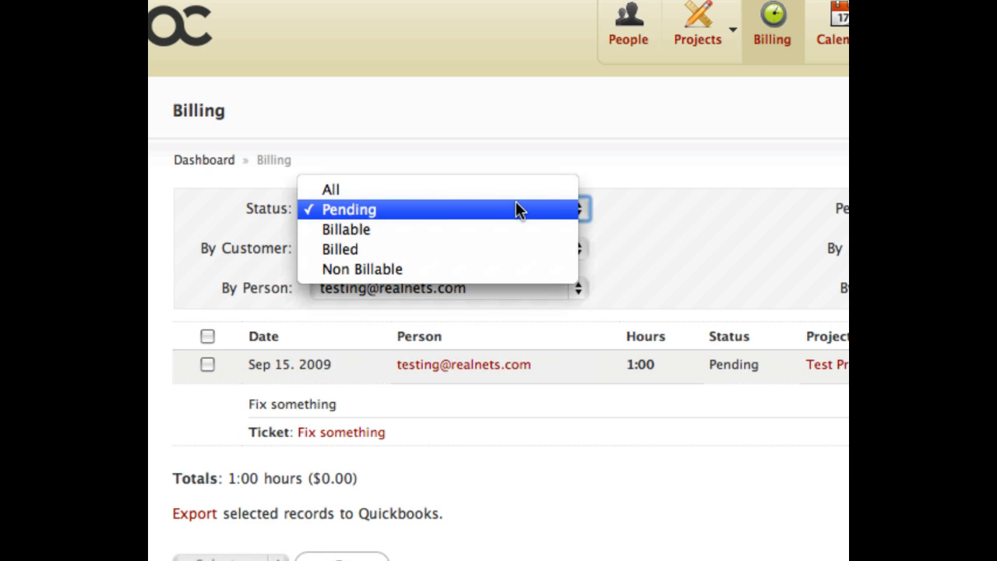
click(515, 204)
click(486, 290)
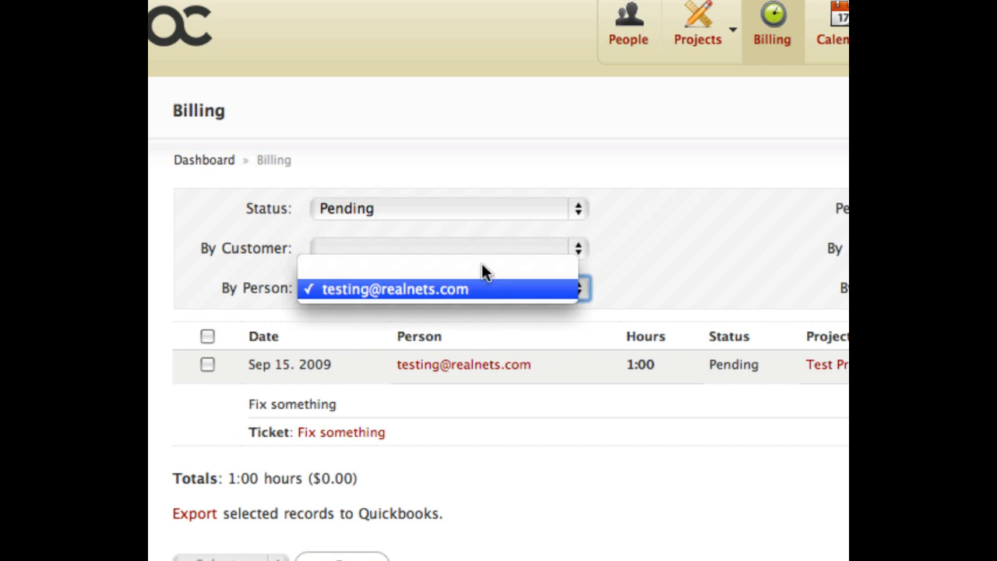
click(480, 259)
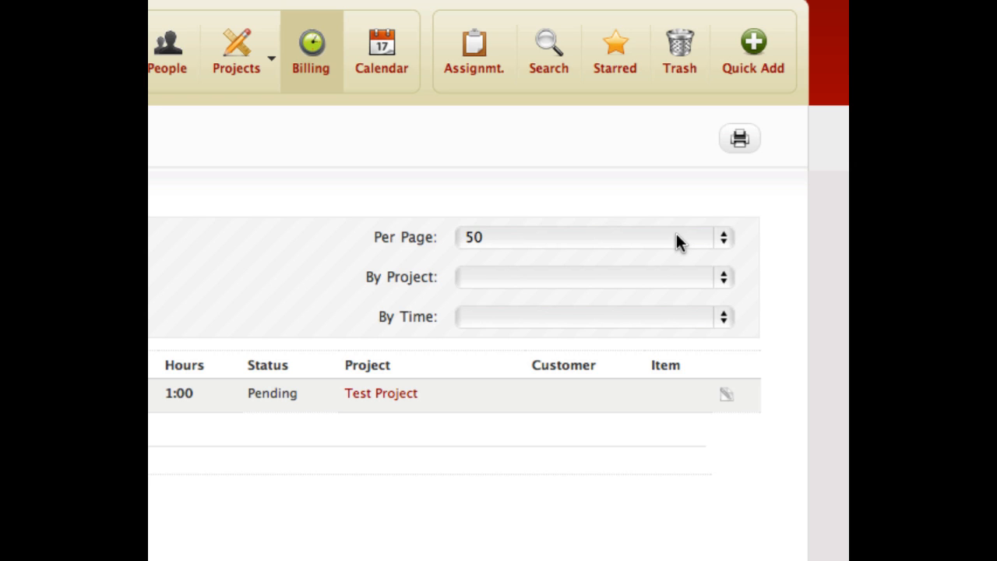
Check the time and status filter choices, keeping the time filter empty and the status at Pending.
click(497, 320)
click(492, 319)
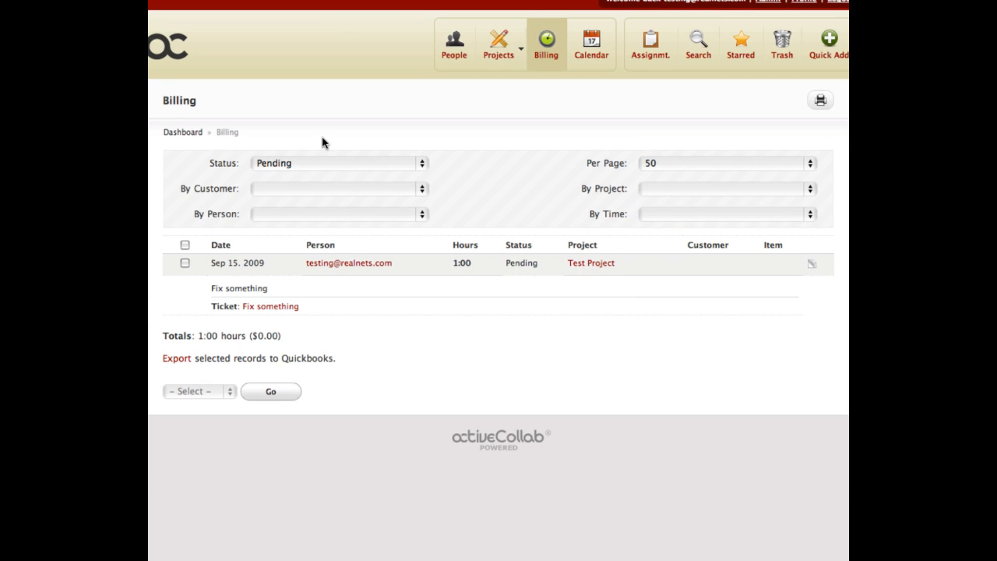
click(331, 163)
click(331, 164)
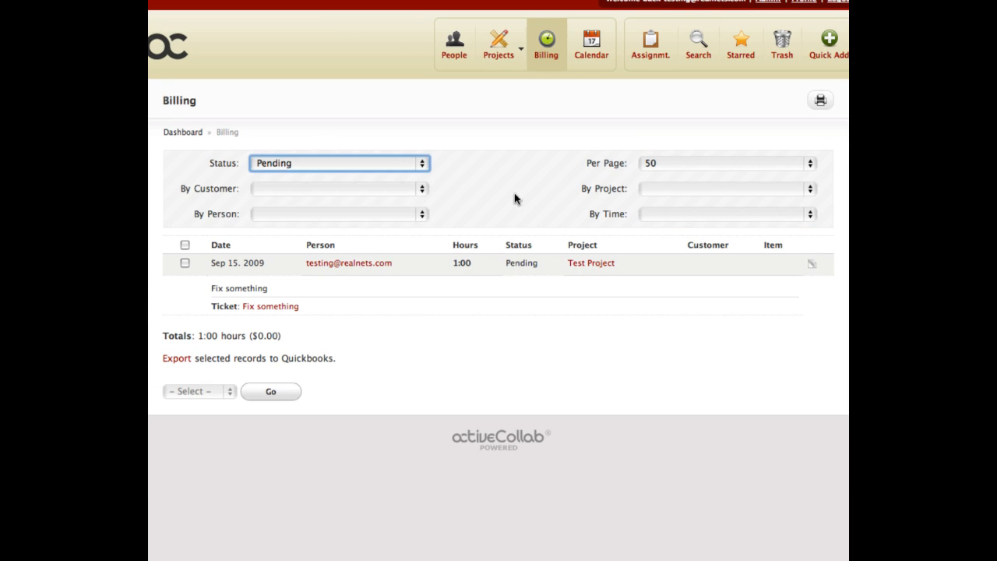
Change the status of the pending "Fix something" billing record to Billable and update it.
click(812, 265)
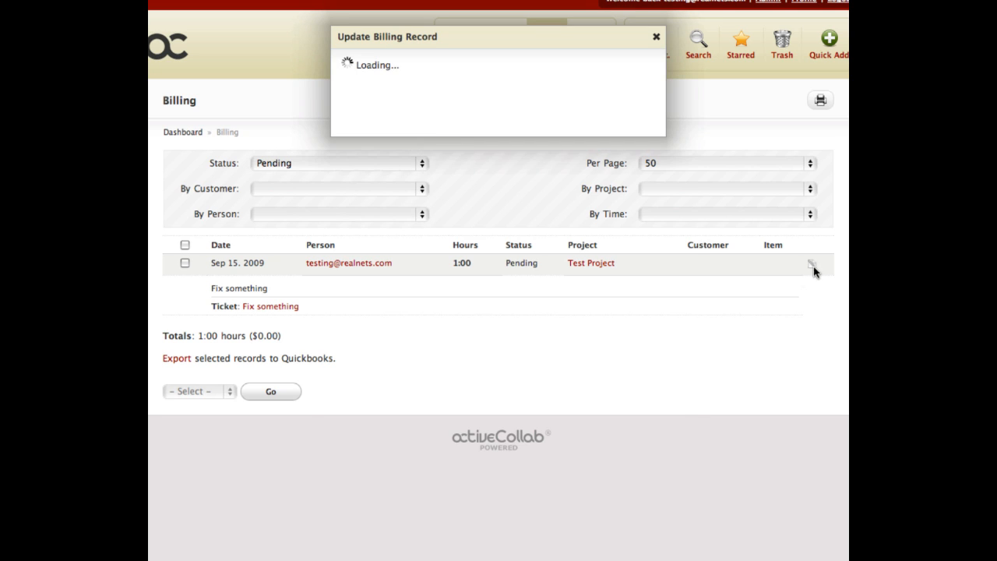
click(498, 169)
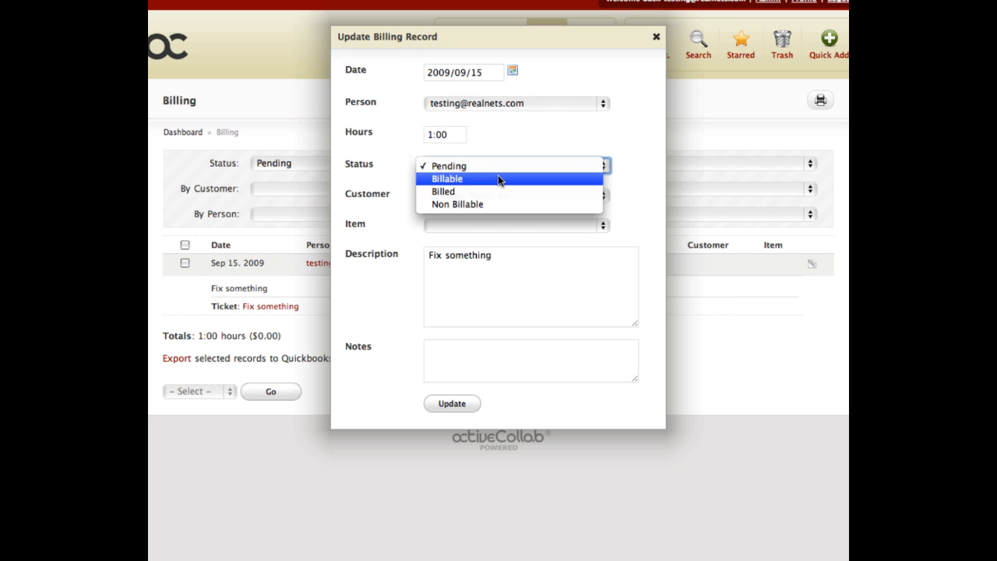
click(498, 180)
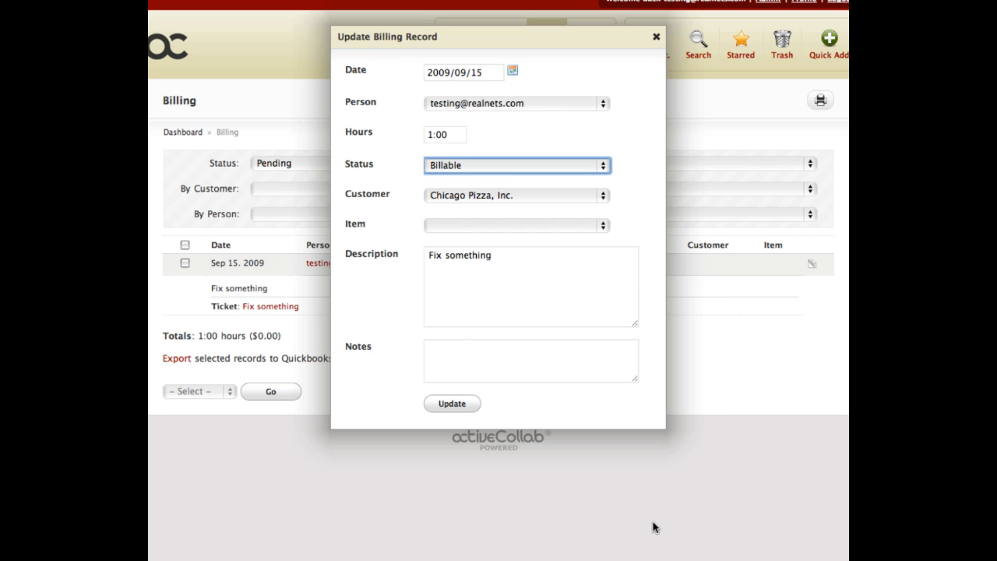
click(440, 414)
click(441, 407)
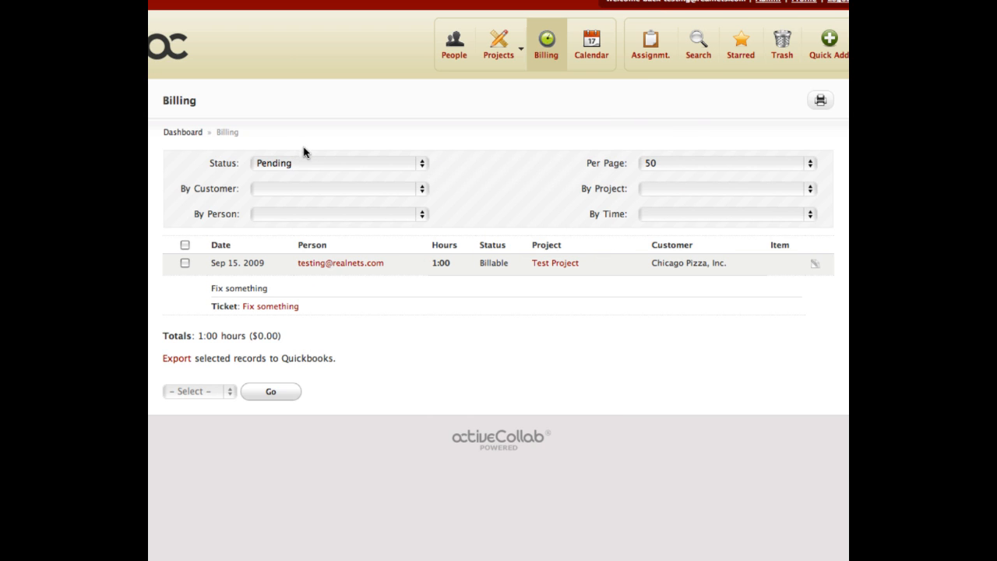
Filter the billing records to the Billable status and export the selected records to Quickbooks, confirming the export.
click(311, 162)
click(314, 177)
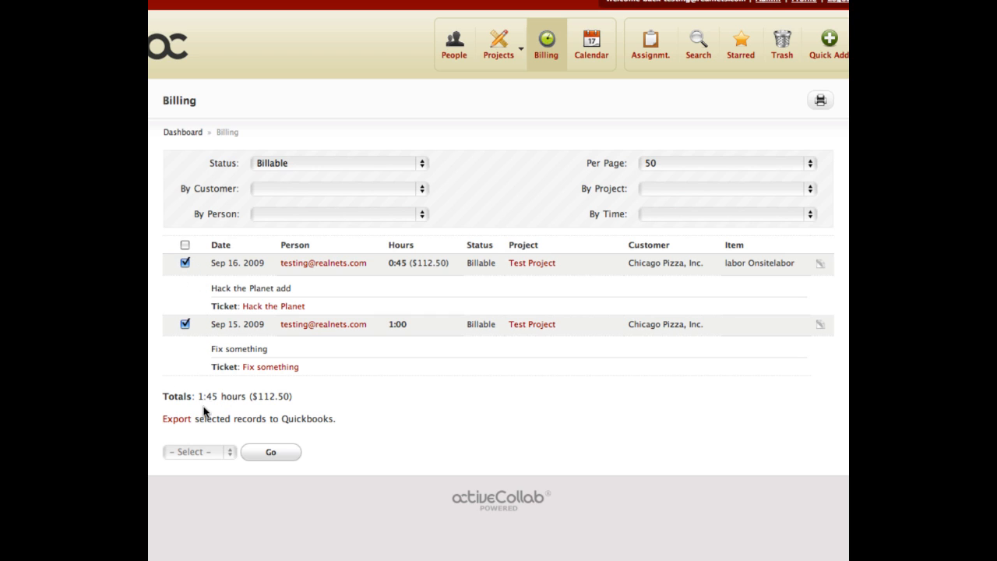
click(170, 421)
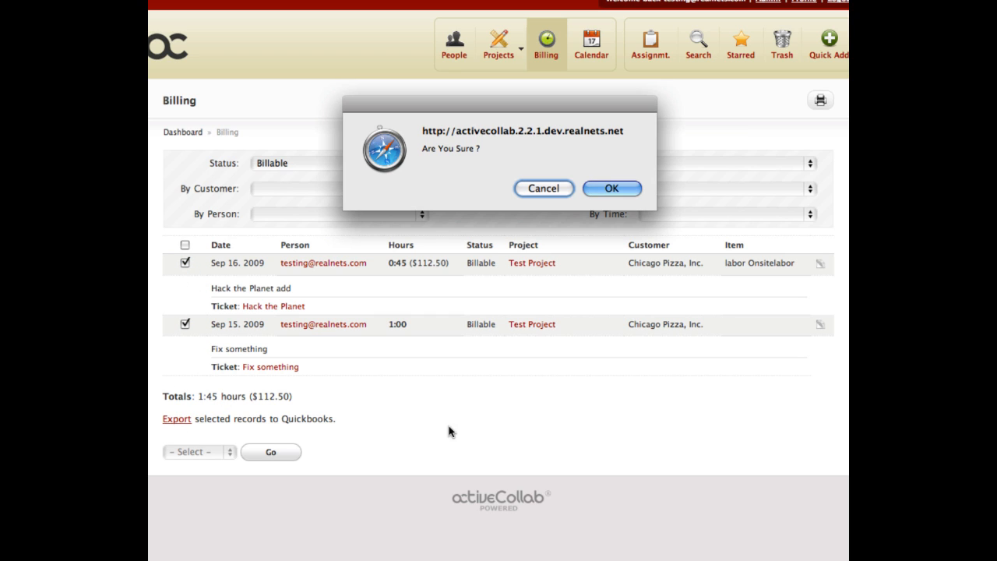
click(612, 188)
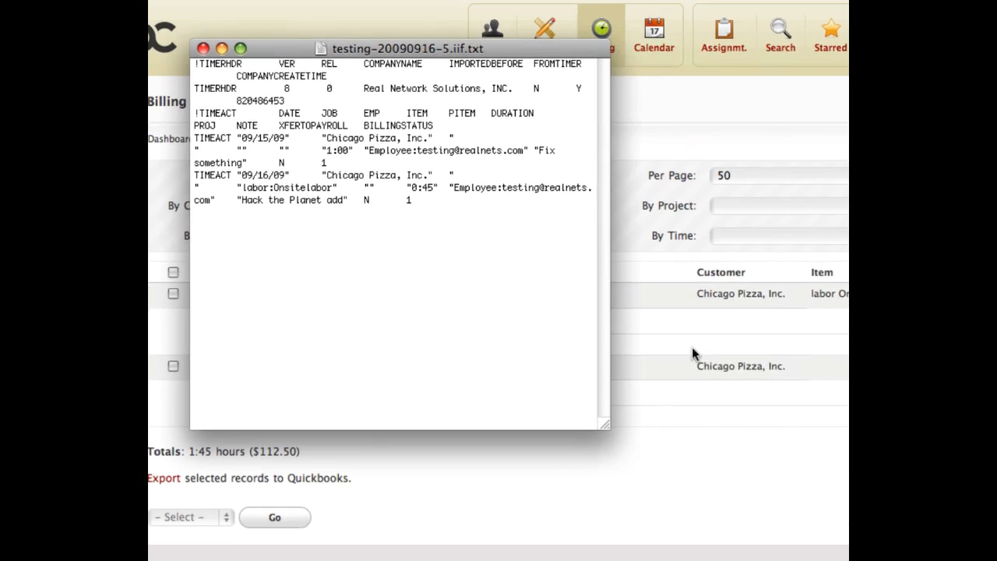
Widen the window of the exported testing-20090916-5.iif.txt file, examine its time entries and close it.
drag(654, 470, 996, 475)
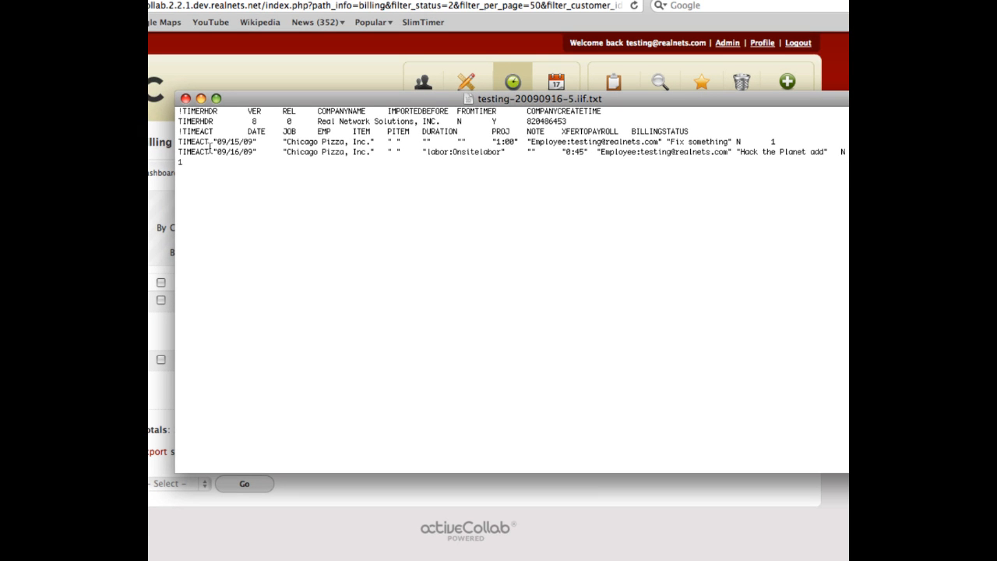
click(210, 144)
click(477, 151)
drag(494, 141, 493, 132)
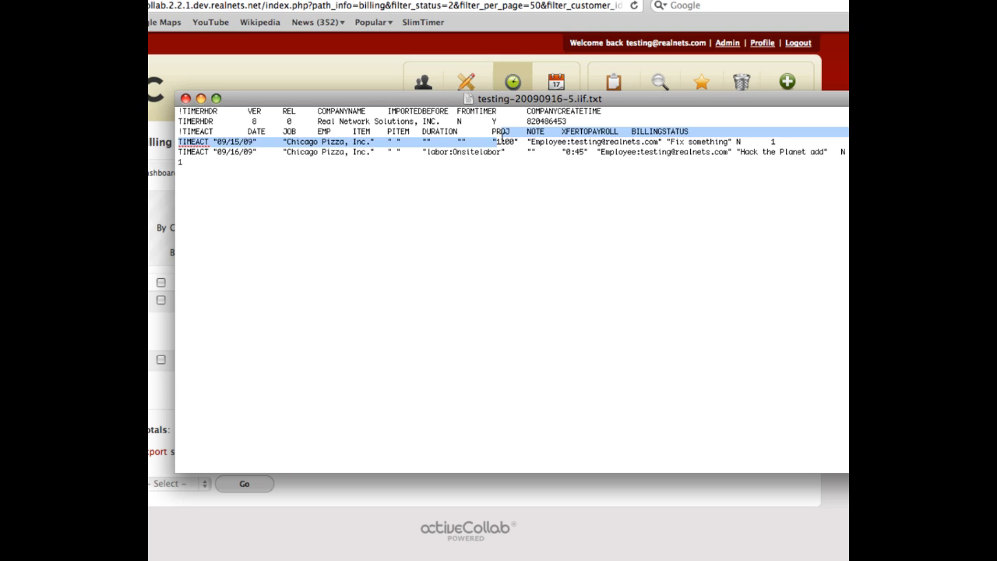
click(581, 144)
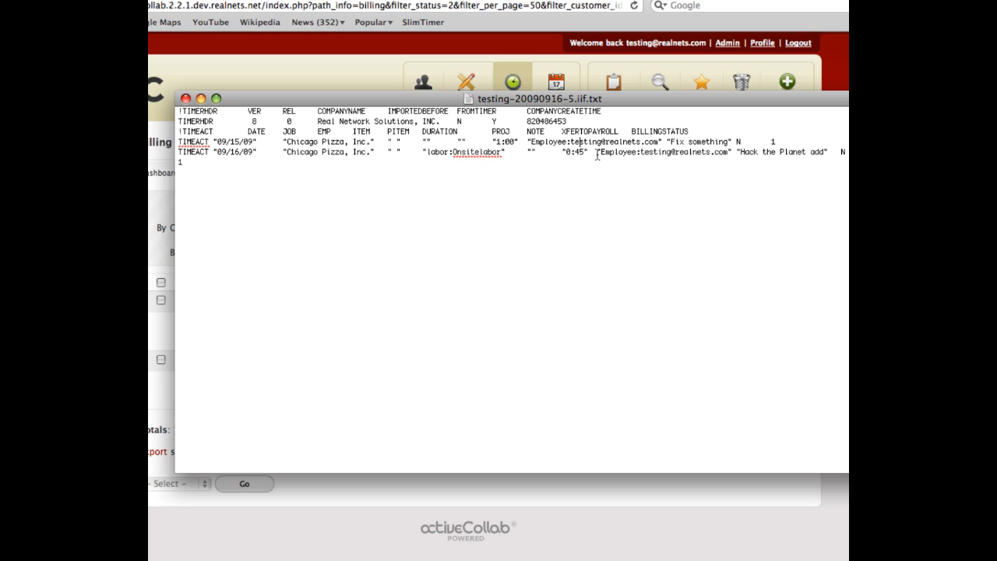
click(186, 99)
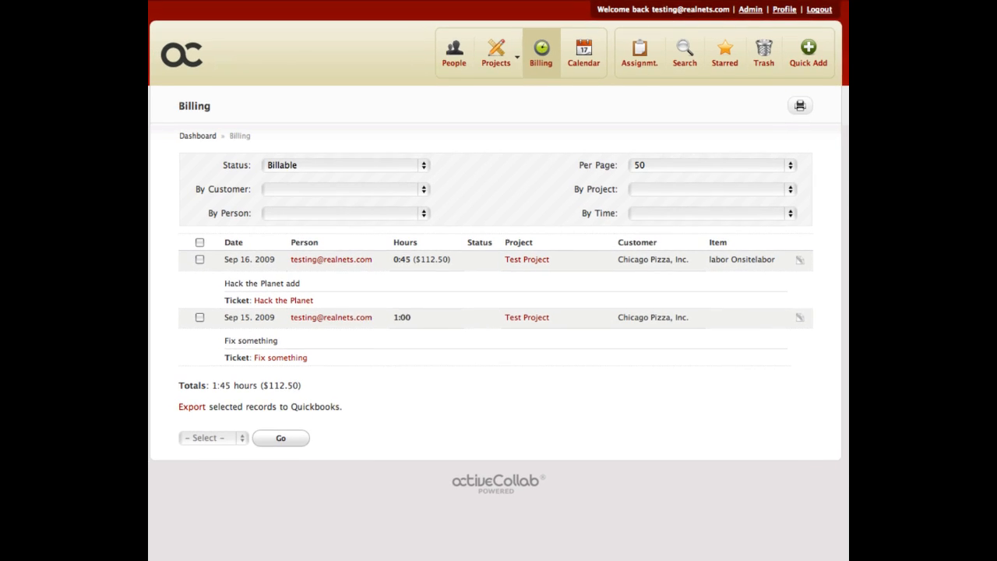
Filter the billing records to the Billed status and look through the exported records in the list.
click(321, 166)
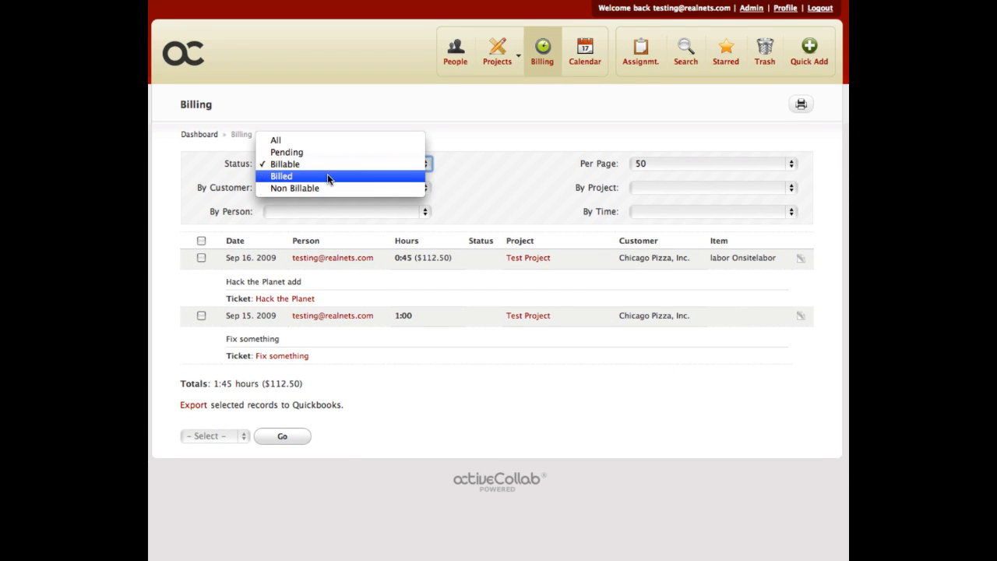
click(327, 177)
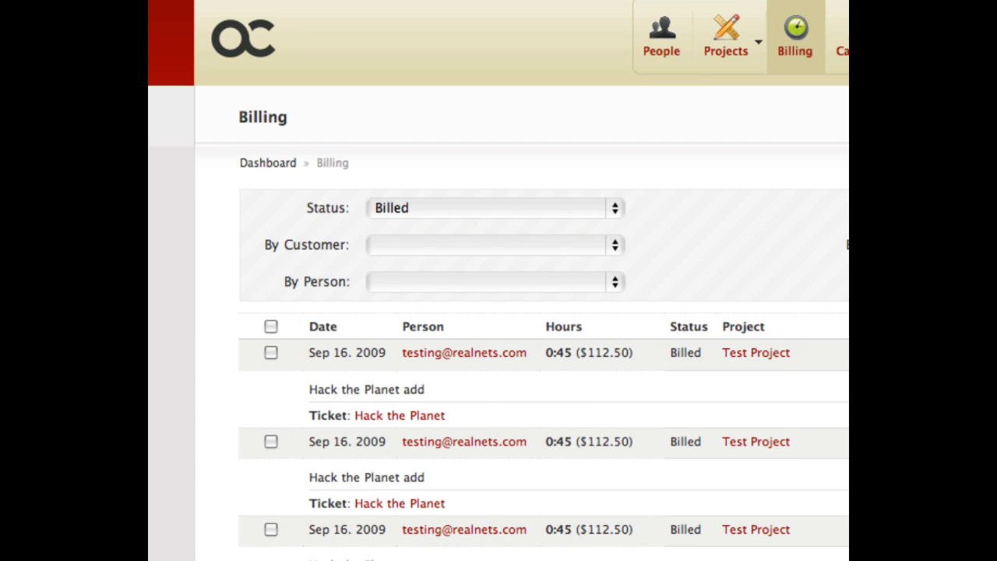
scroll(635, 261, down, 10)
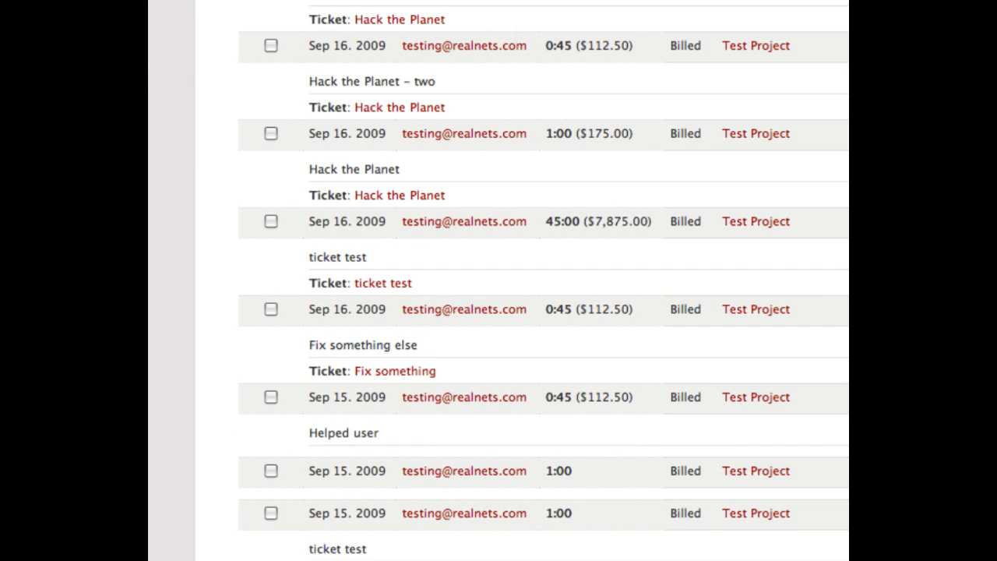
scroll(635, 262, up, 10)
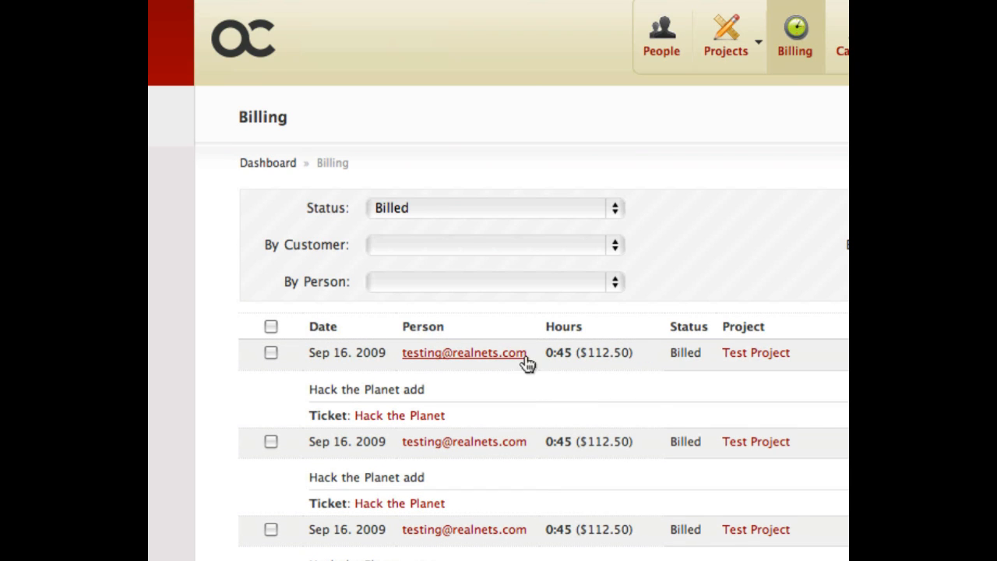